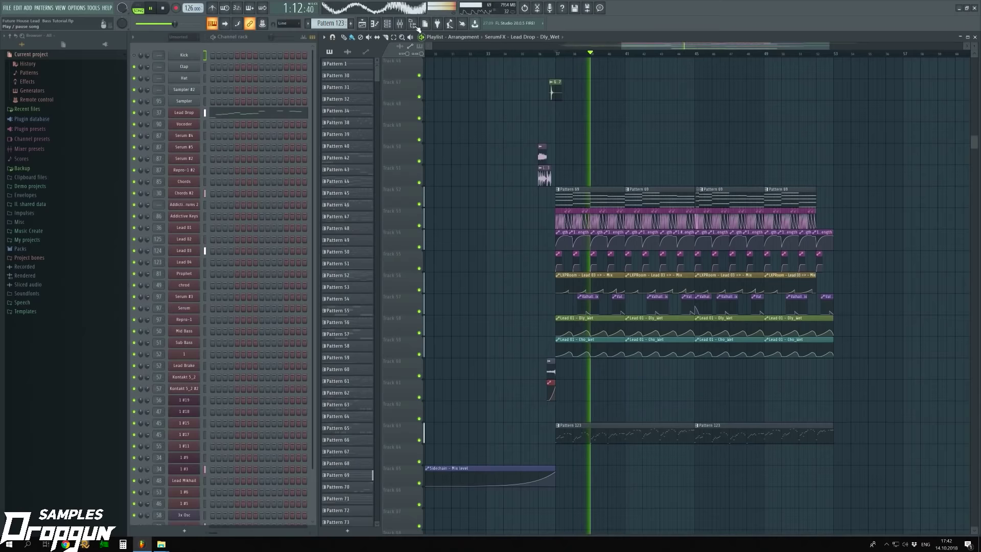
- Bring up the mixer, stop playback, and open the Lead Drop's Pro-Q 2 equaliser
click(402, 25)
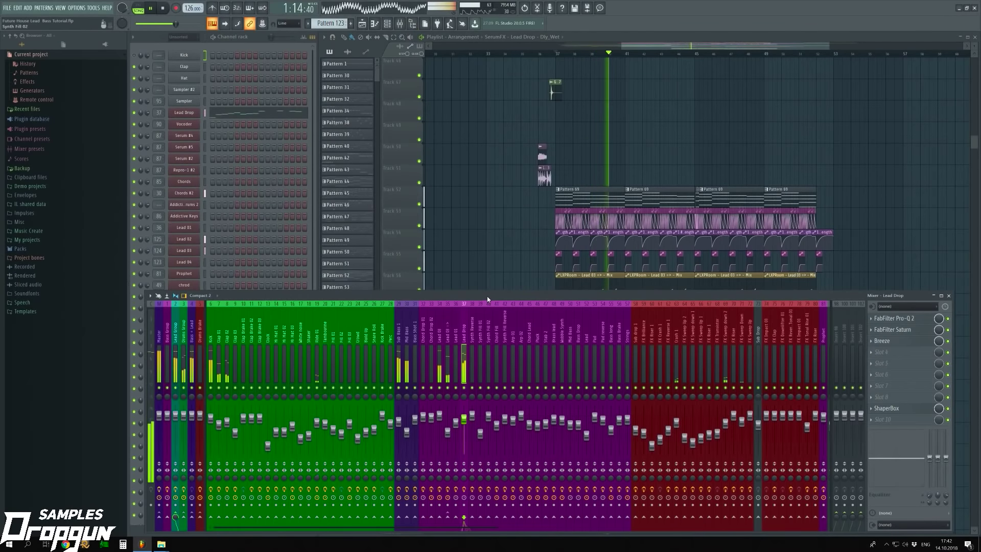
drag(486, 295, 492, 267)
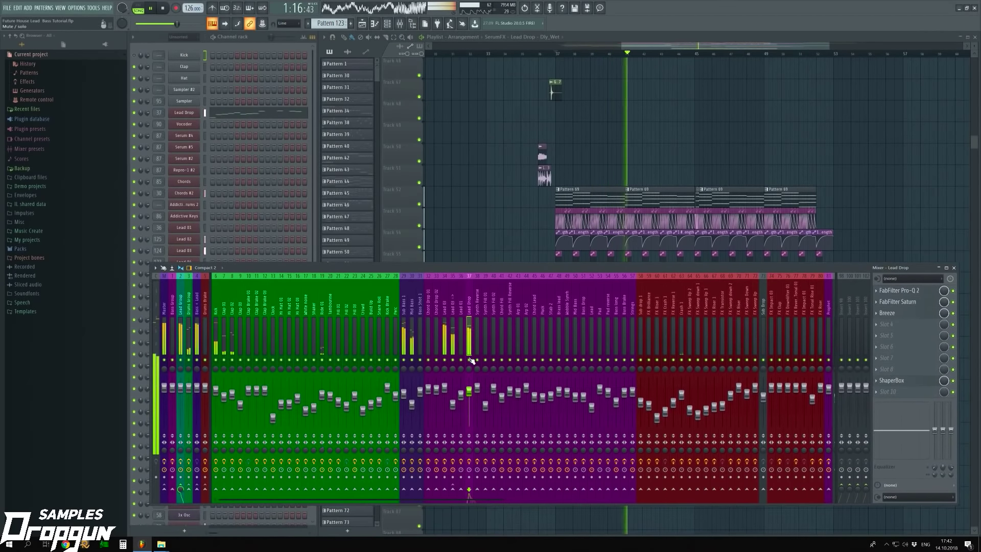
key(space)
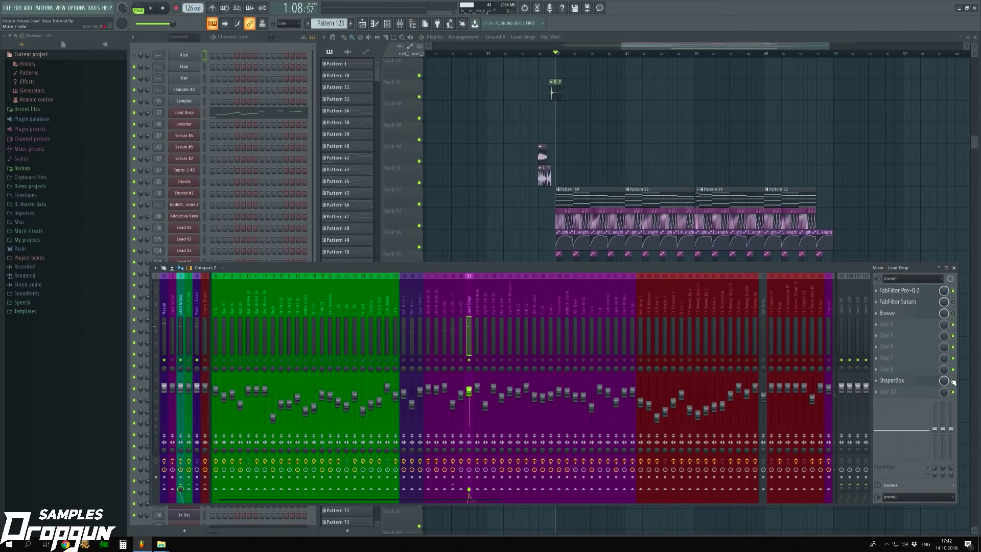
click(918, 293)
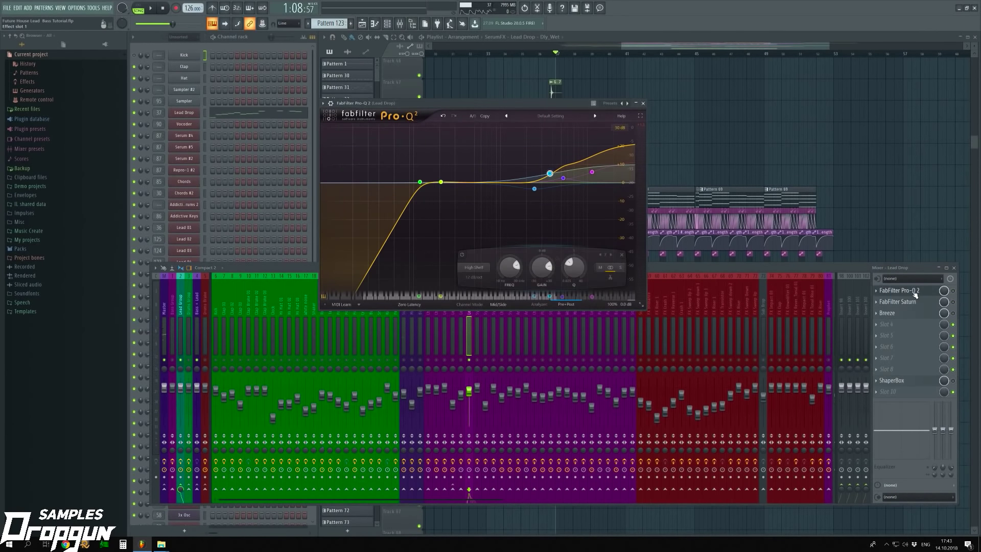
- Inspect the low-cut band and the 3.7 kHz high-shelf band while auditioning the EQ
click(420, 182)
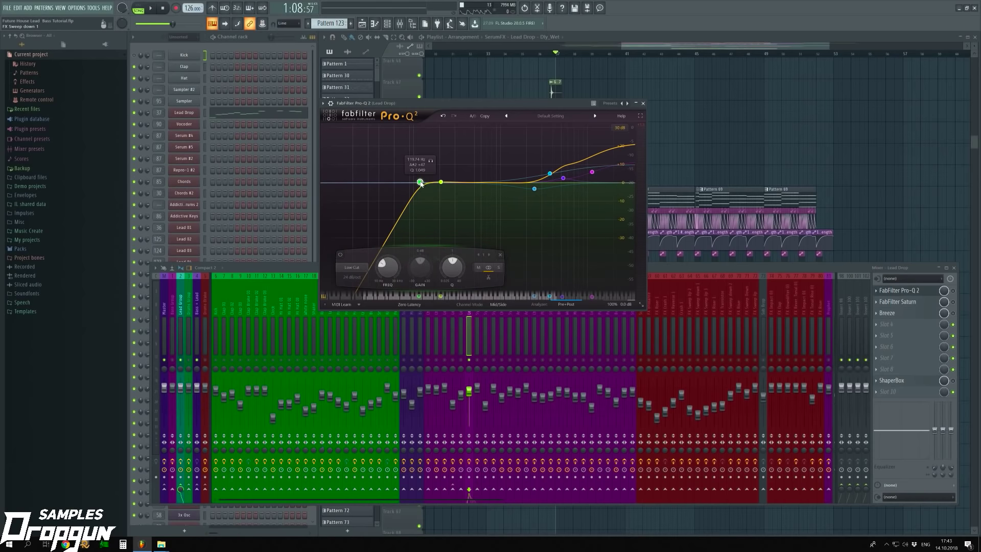
click(550, 175)
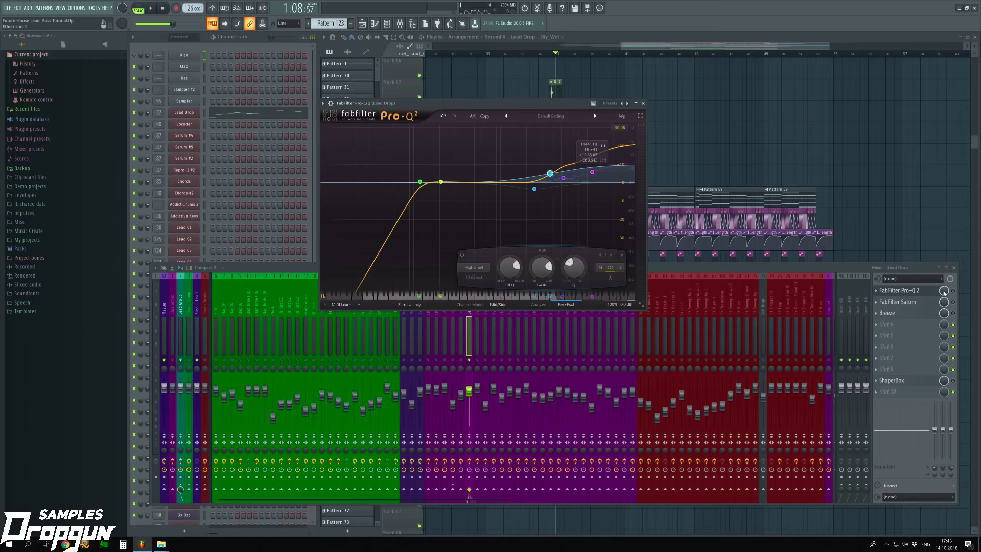
key(space)
click(956, 291)
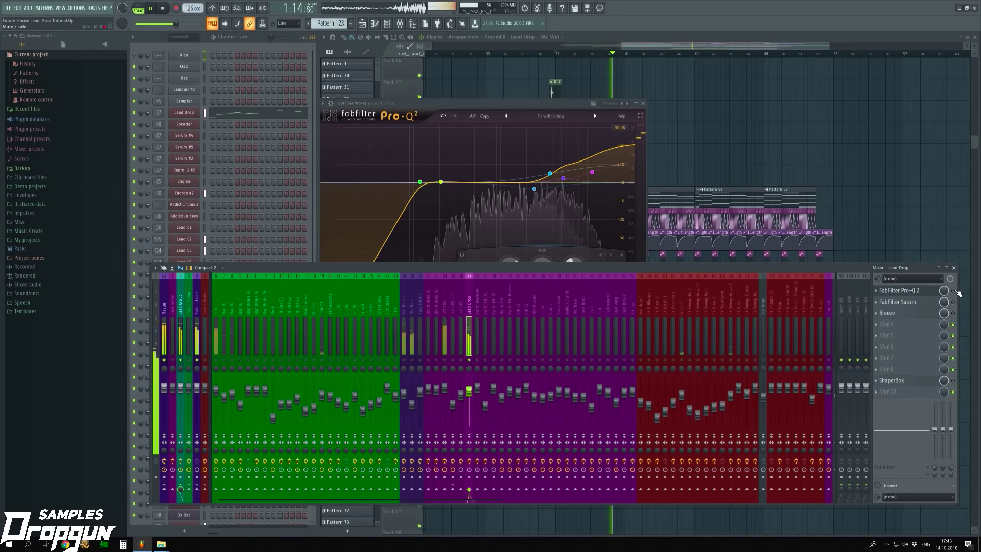
key(space)
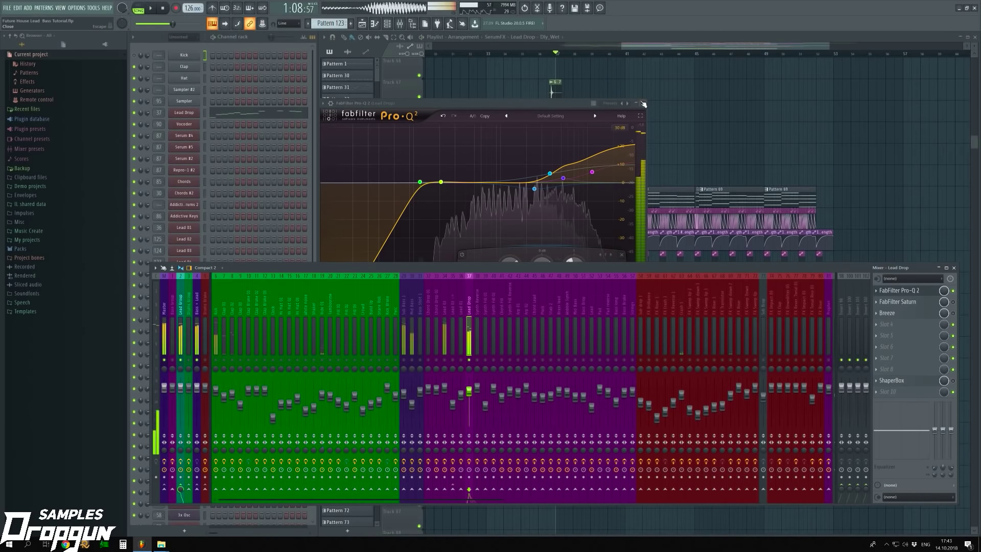
- Open Saturn on Lead Drop, keep the Gentle Saturation style, and play to audition it
click(743, 198)
click(895, 303)
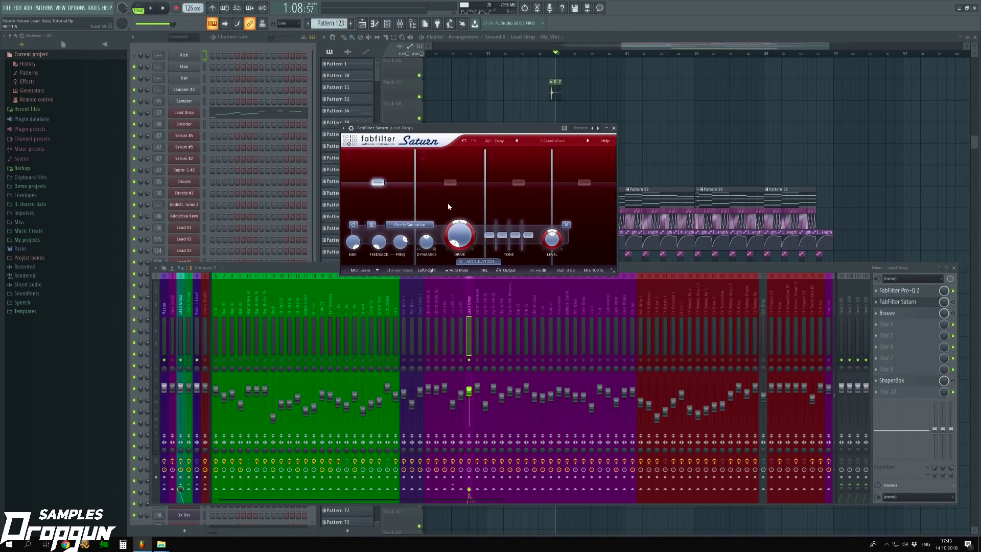
click(432, 224)
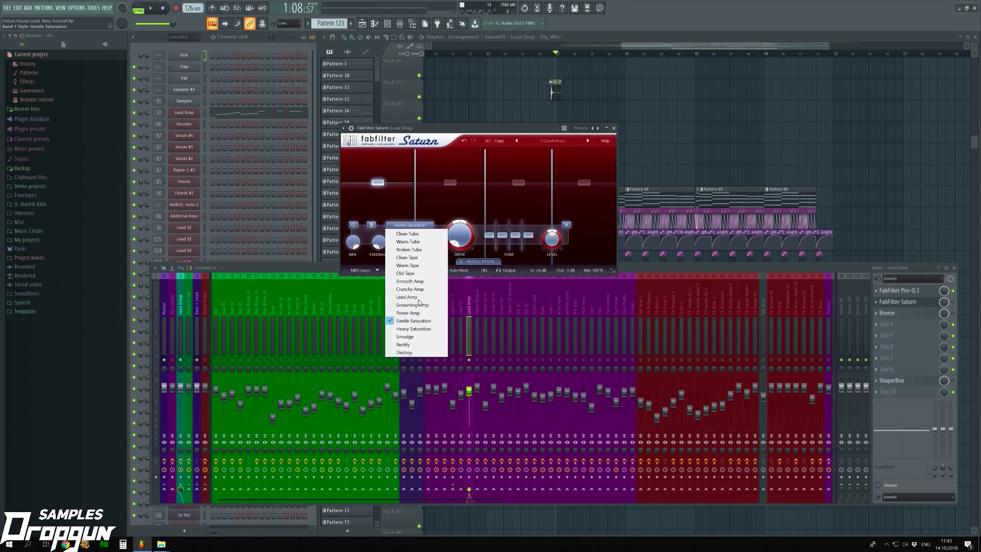
click(420, 322)
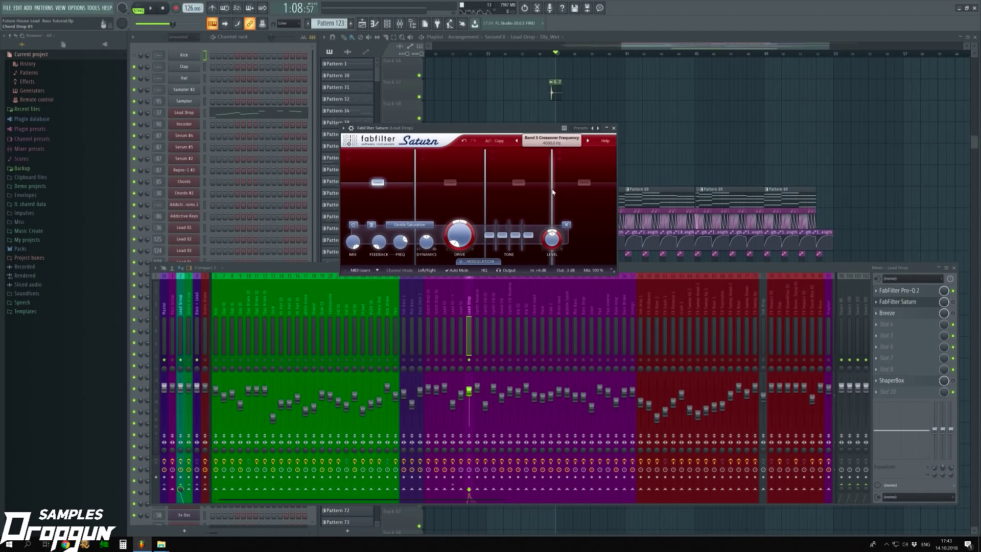
mouse_move(541, 273)
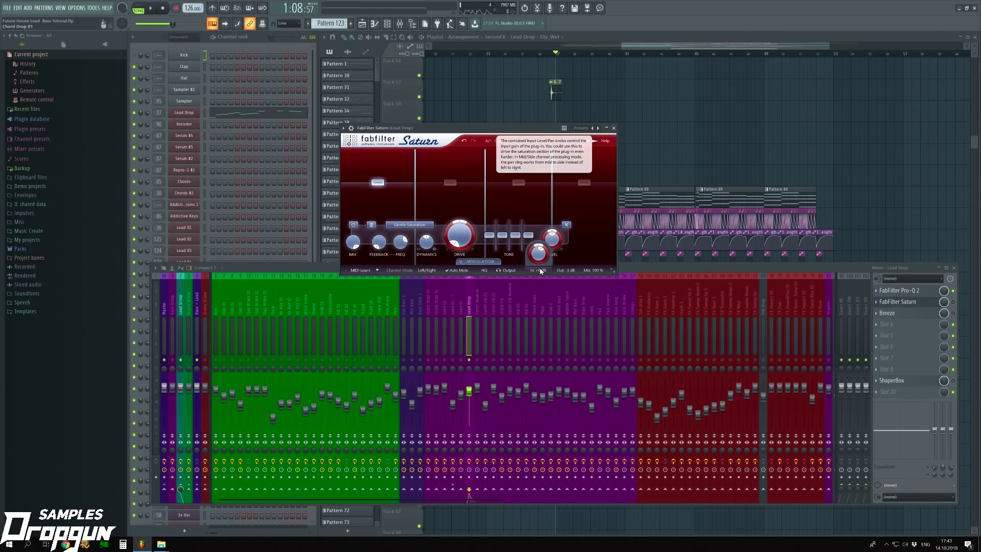
mouse_move(573, 273)
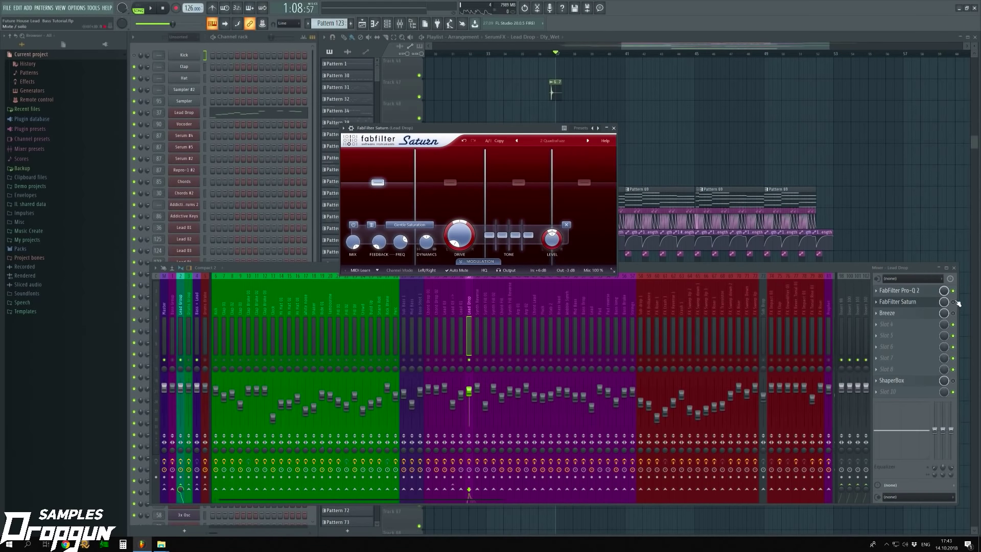
key(space)
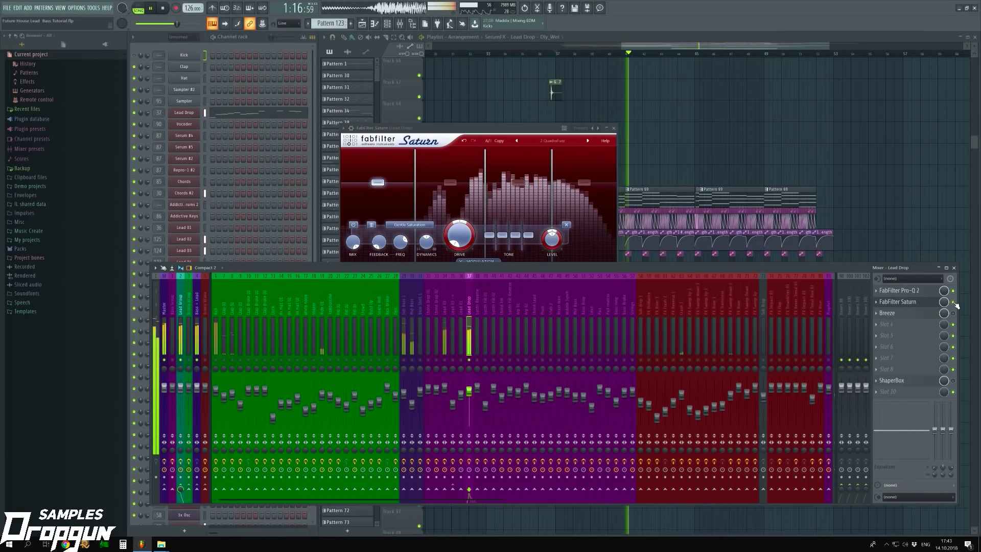
- Close Saturn, open the Lead Drop's Breeze reverb, and audition it briefly
key(space)
click(897, 302)
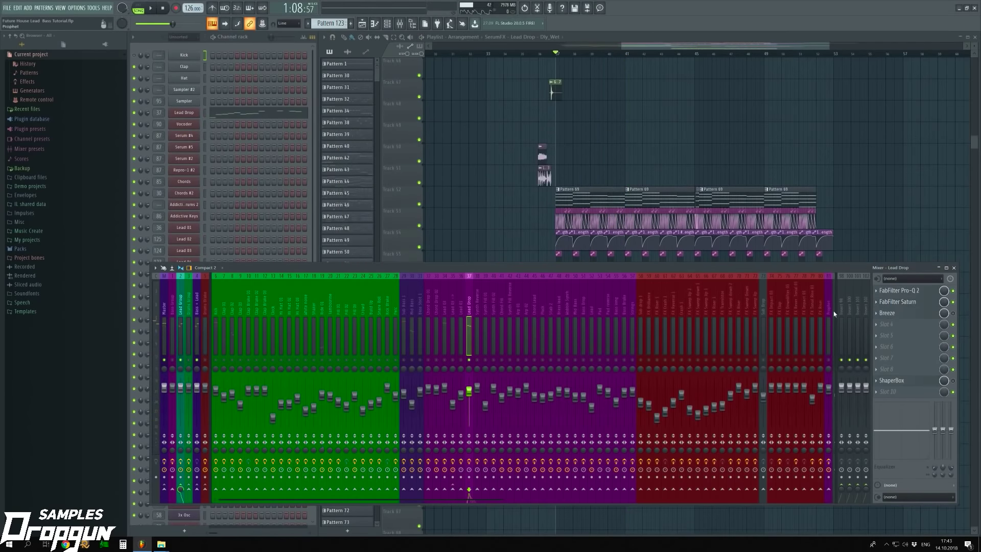
click(895, 317)
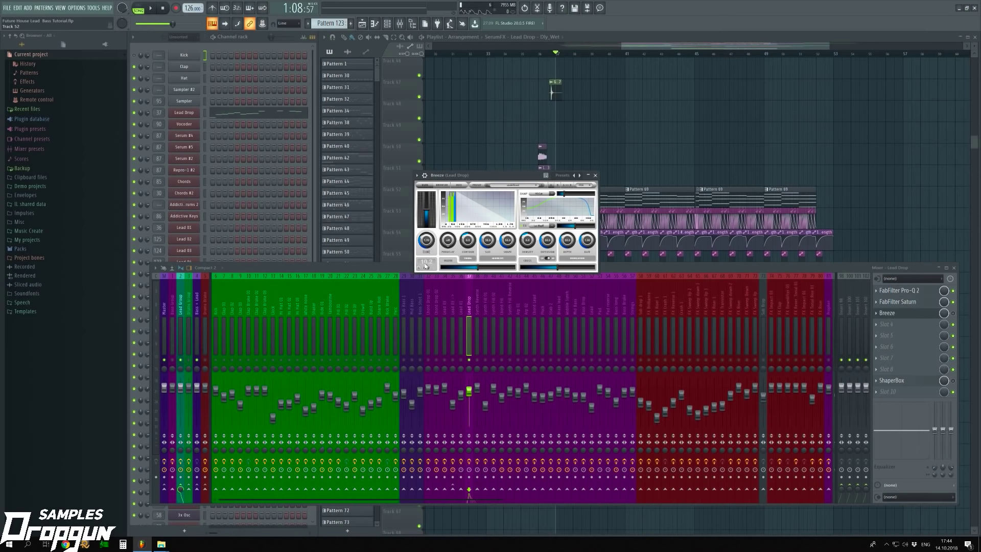
key(space)
click(953, 314)
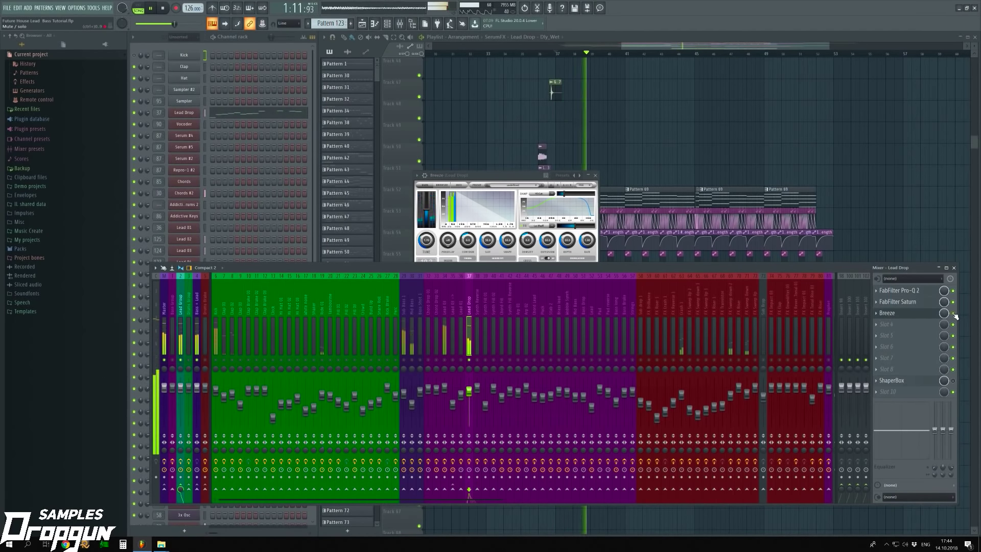
key(space)
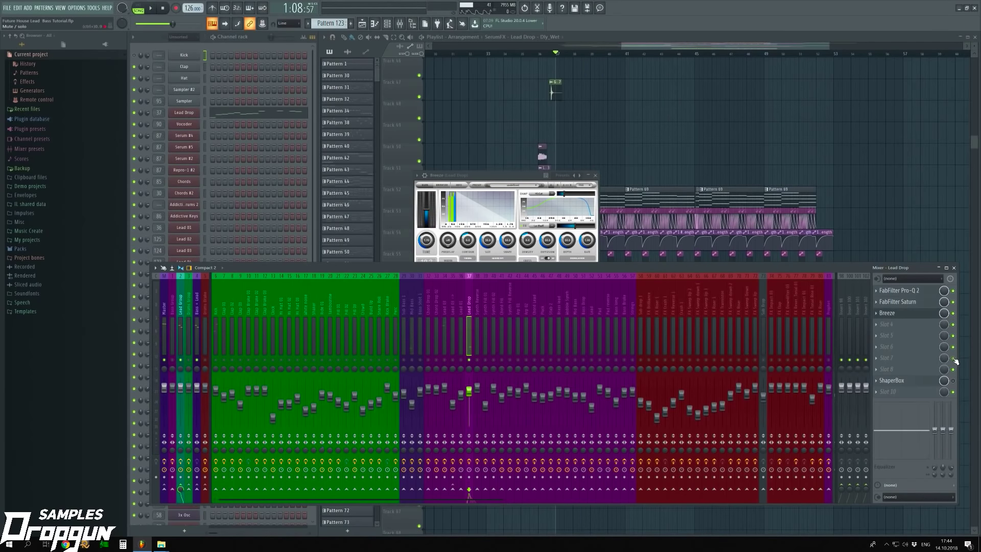
- Open ShaperBox on Lead Drop, move its window up-left, and audition the sidechain shape
click(898, 391)
click(943, 382)
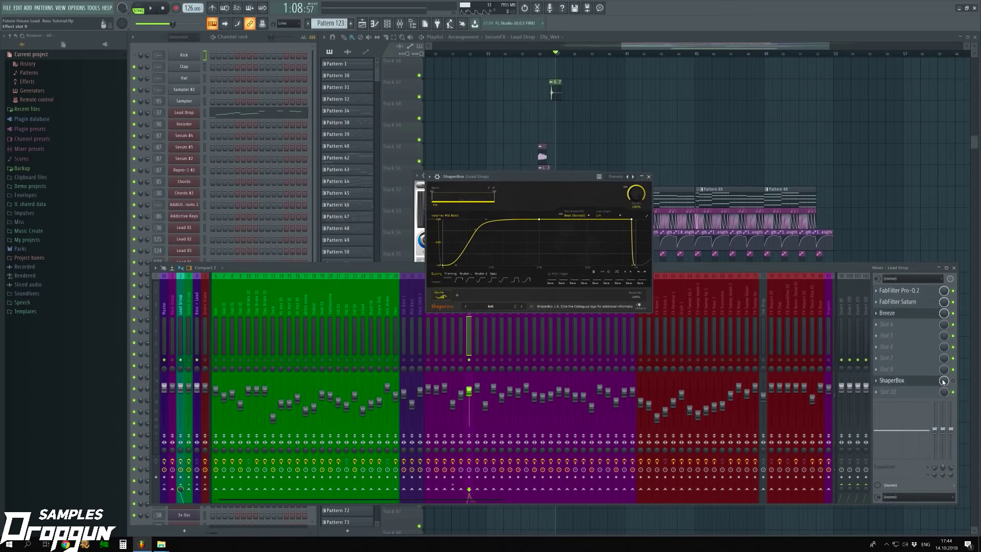
key(space)
drag(521, 176, 486, 121)
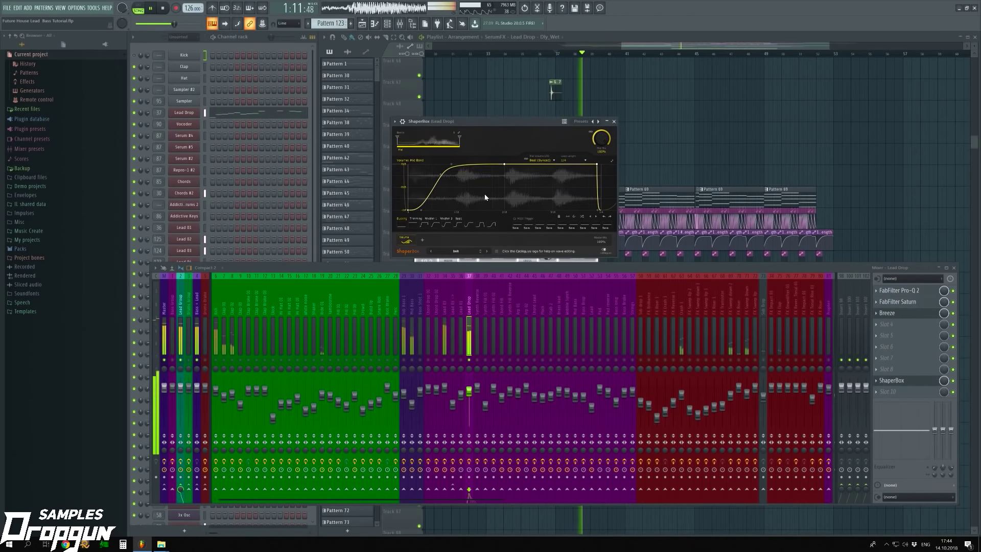
key(space)
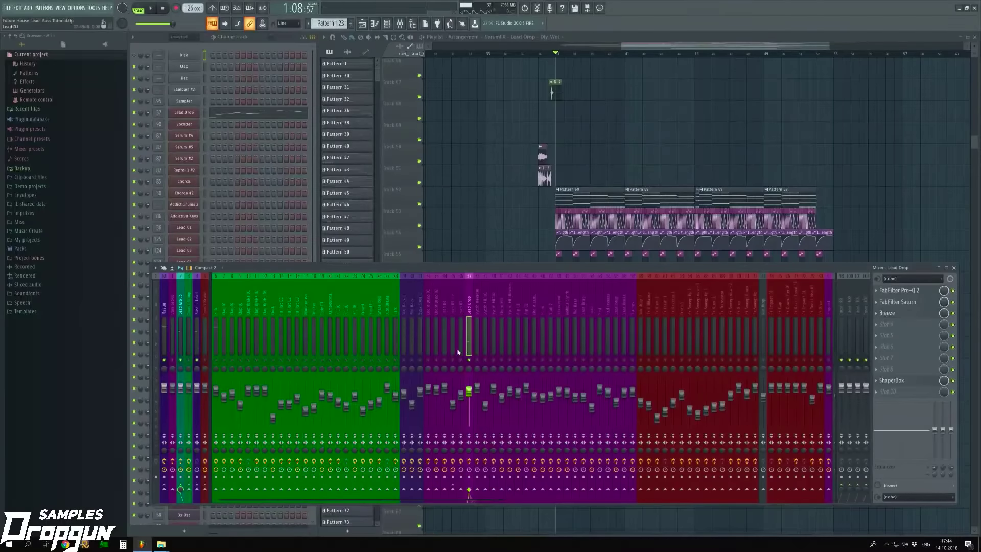
- Select Sub Bass 1, open and audition its Faturator, then close it and stop playback
click(408, 363)
key(space)
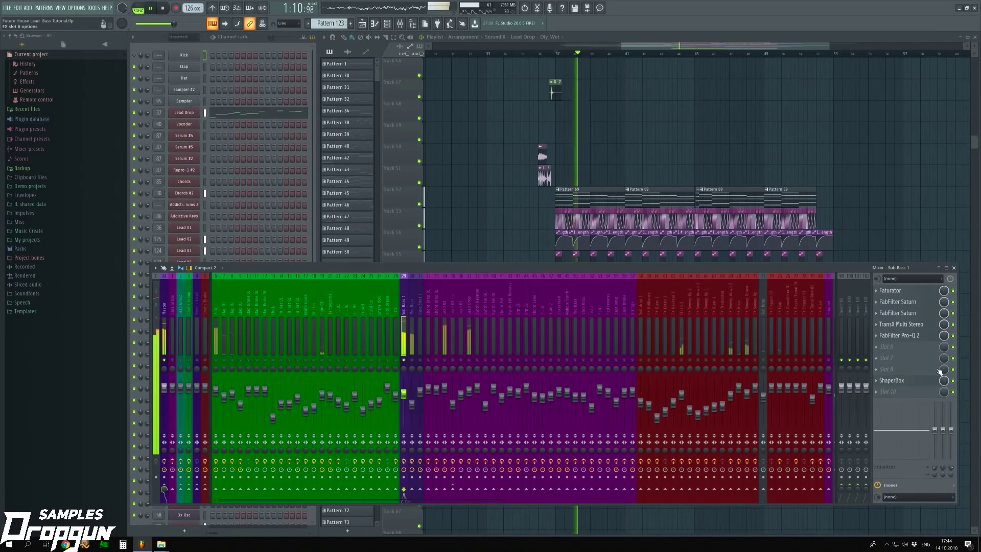
click(909, 291)
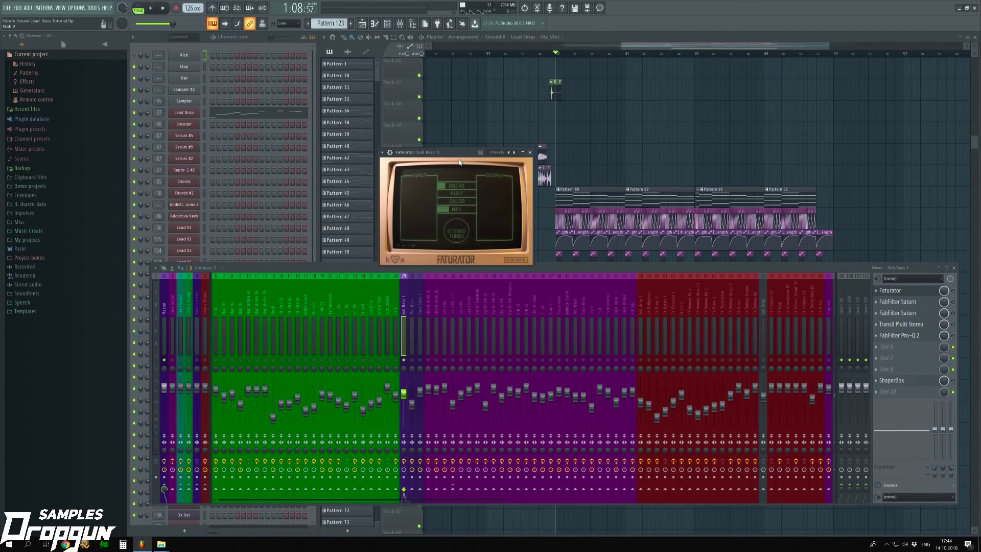
drag(458, 153, 442, 113)
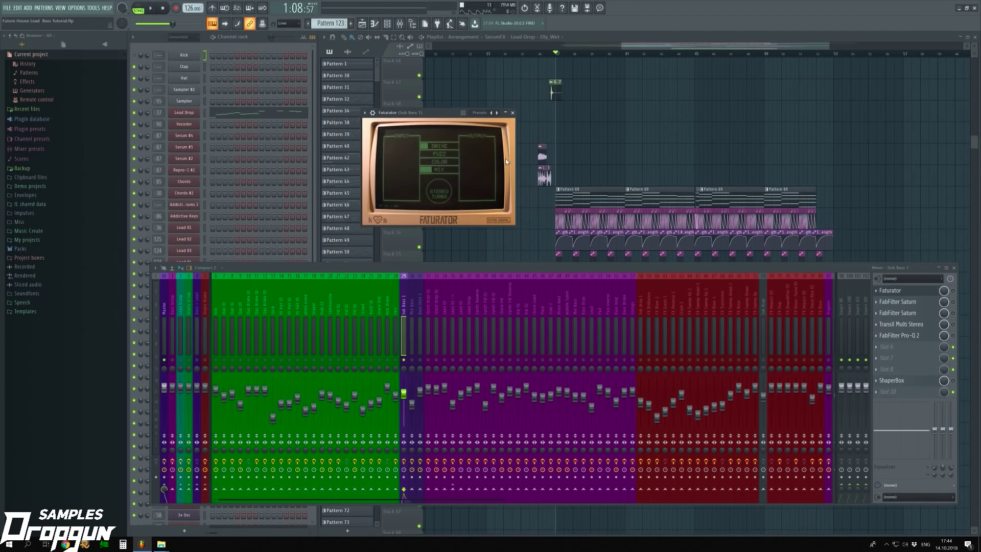
key(space)
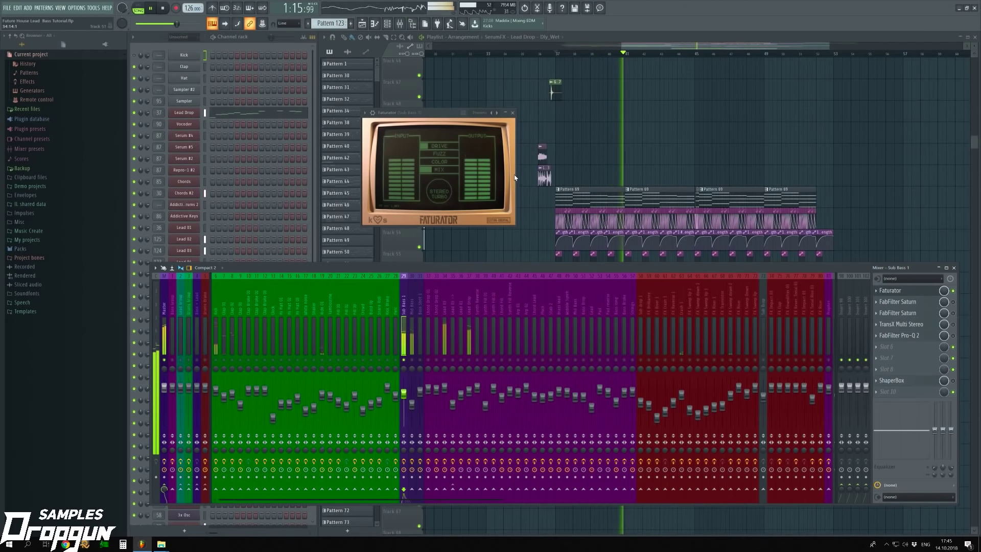
click(512, 112)
key(space)
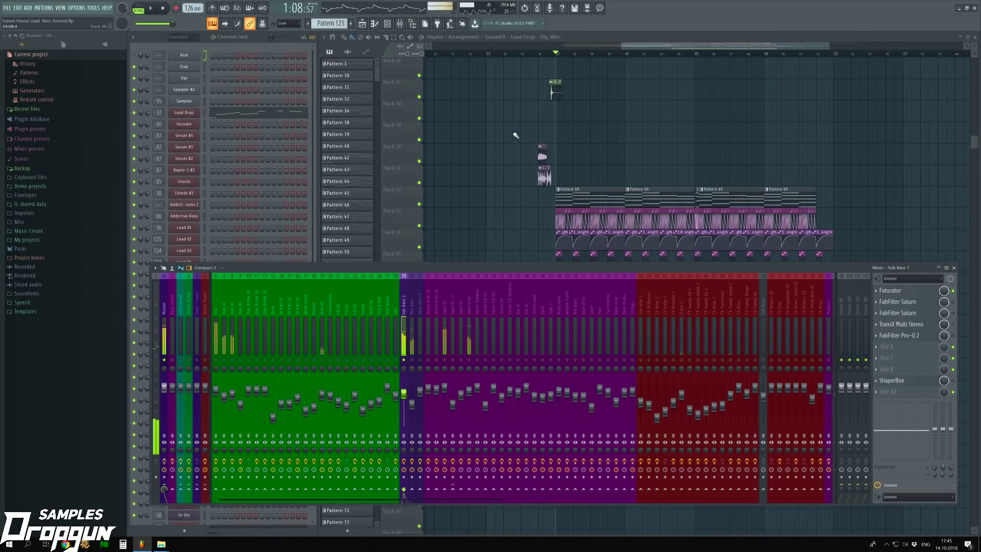
click(917, 302)
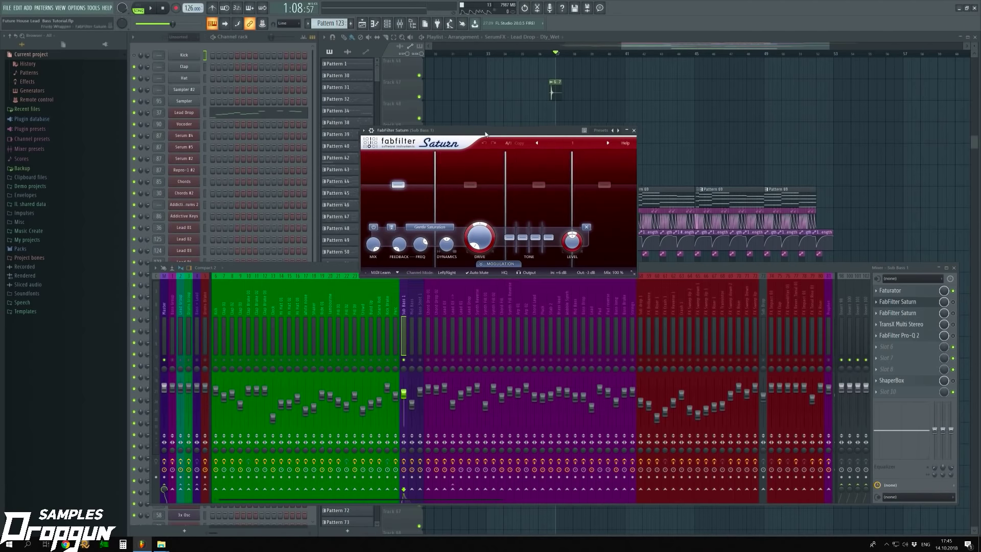
click(425, 220)
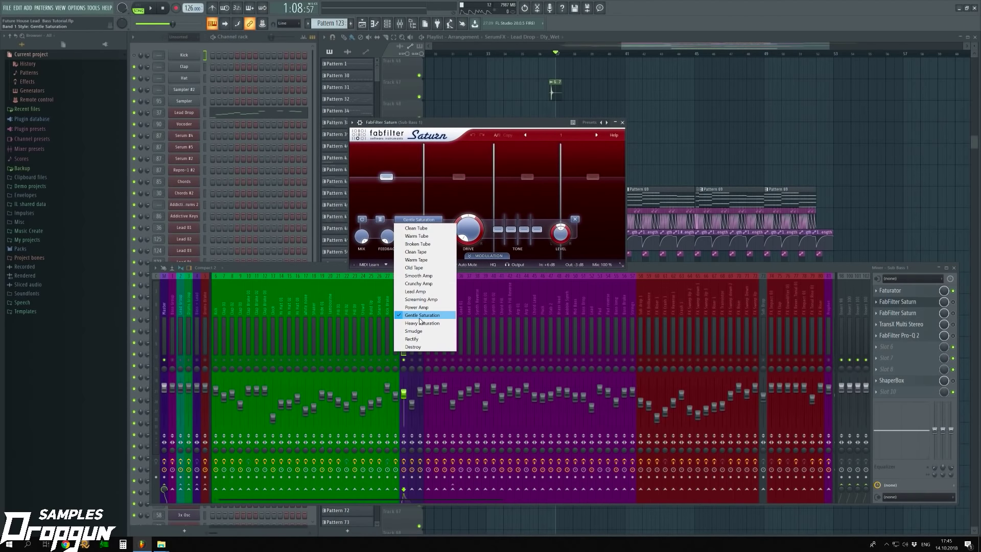
click(423, 180)
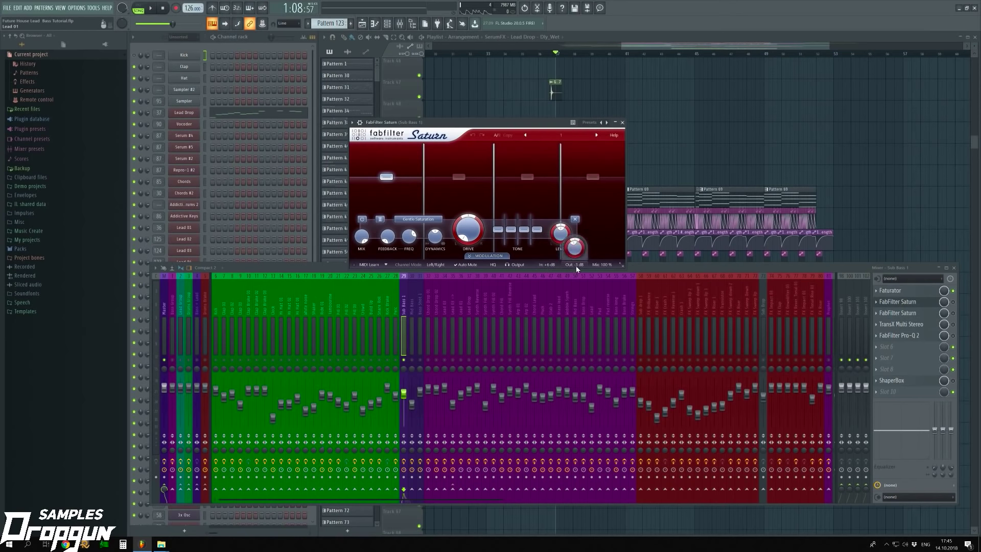
key(space)
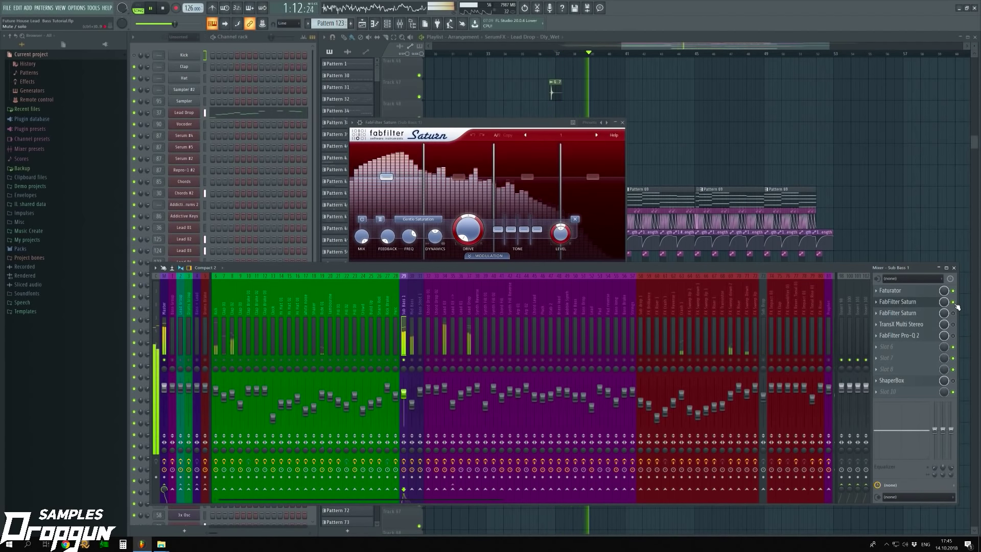
click(954, 304)
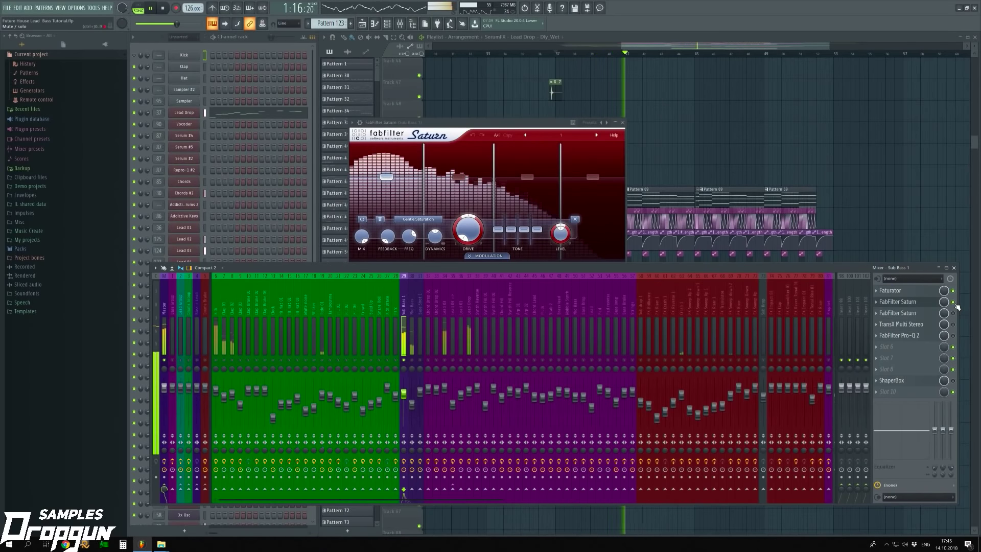
click(622, 123)
key(space)
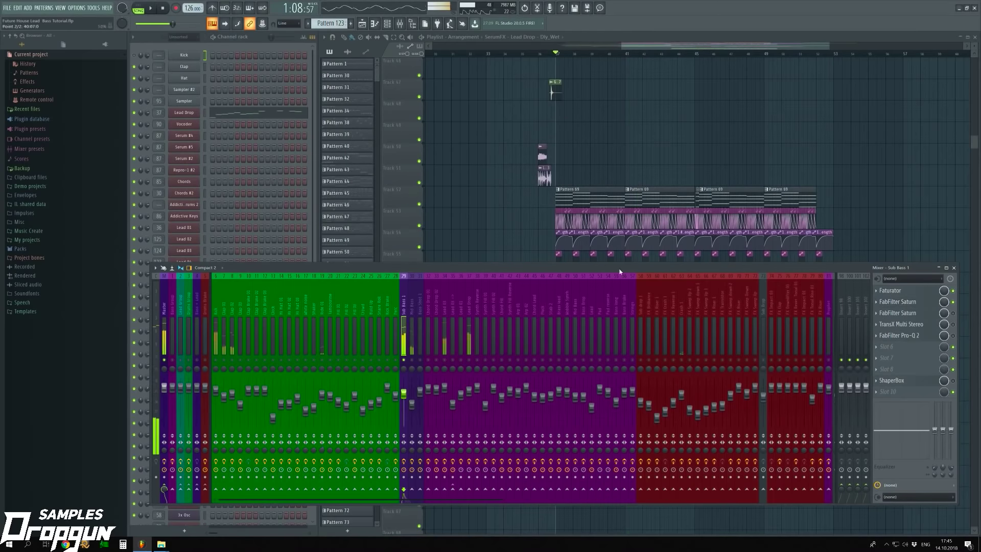
- Open the second Saturn on Sub Bass 1, move its window lower-left, and play the song
click(893, 314)
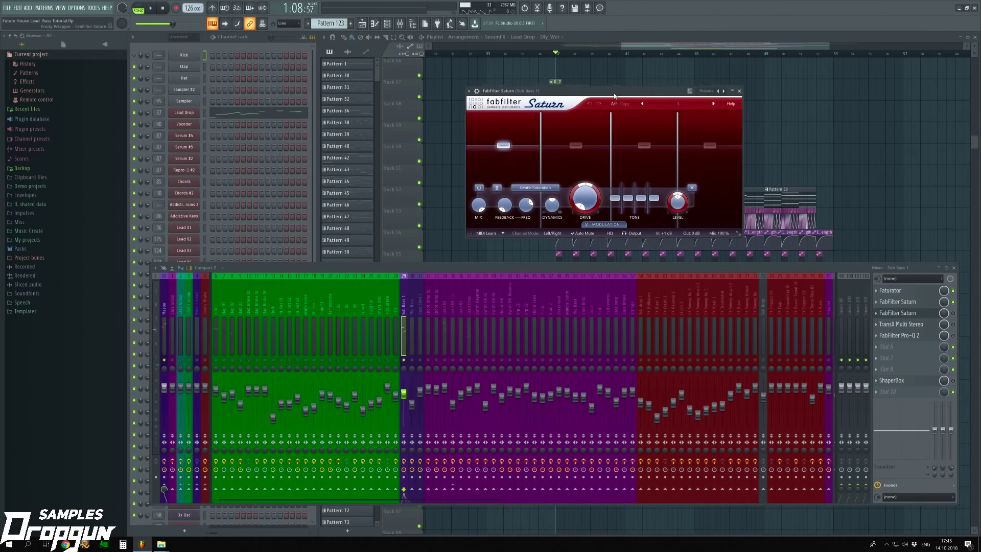
drag(613, 90, 472, 120)
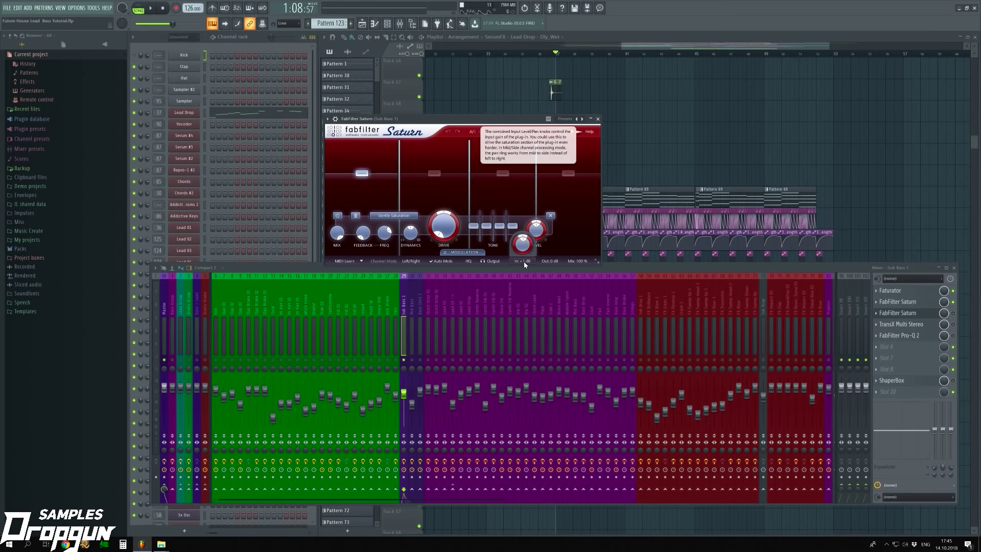
mouse_move(550, 264)
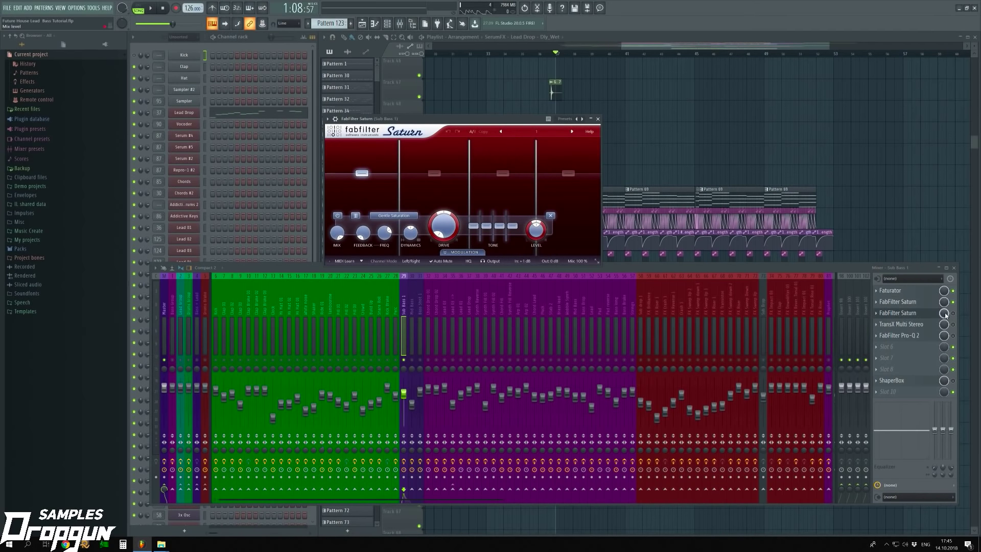
key(space)
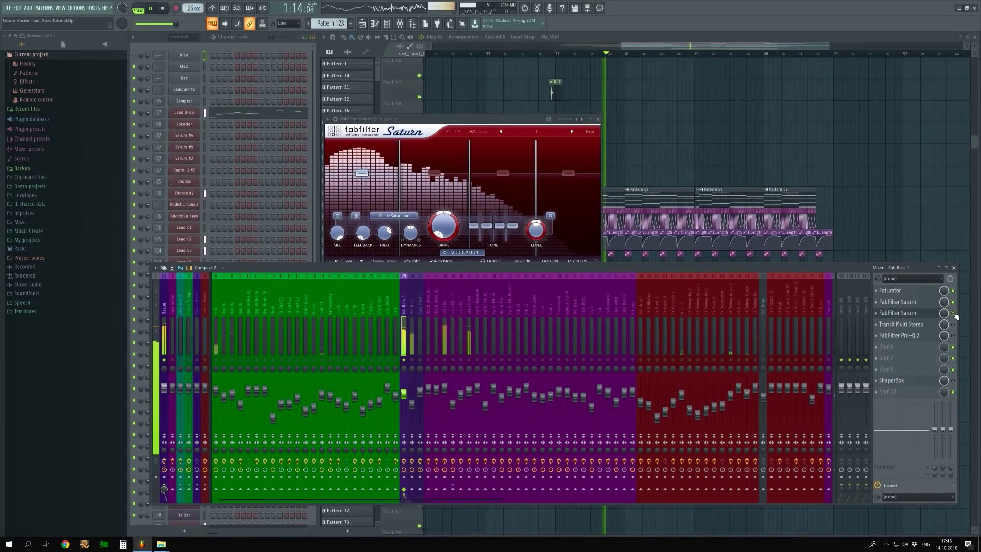
- Close Saturn, then open TransX Multi Stereo on Sub Bass 1 and audition it
click(598, 119)
key(space)
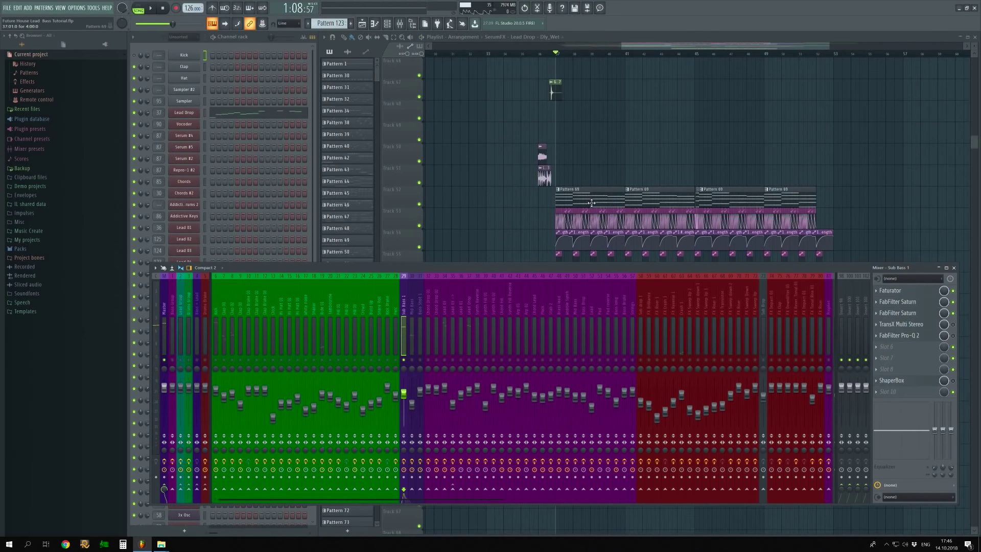
click(917, 327)
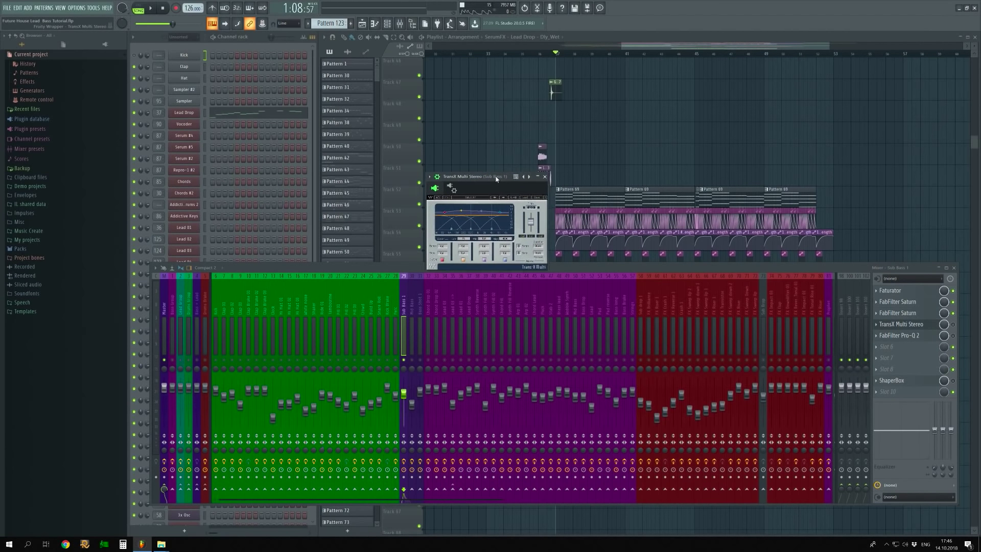
drag(507, 184, 489, 166)
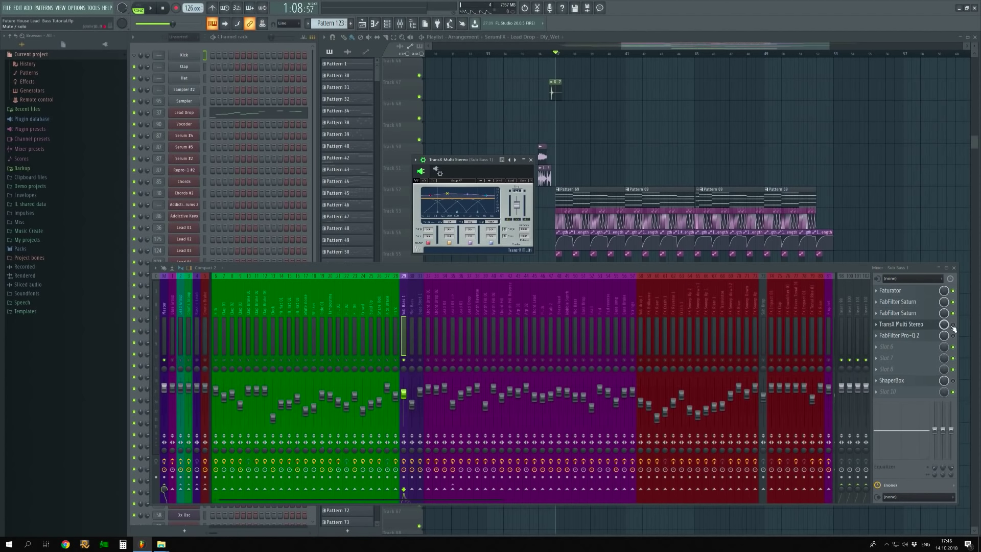
key(space)
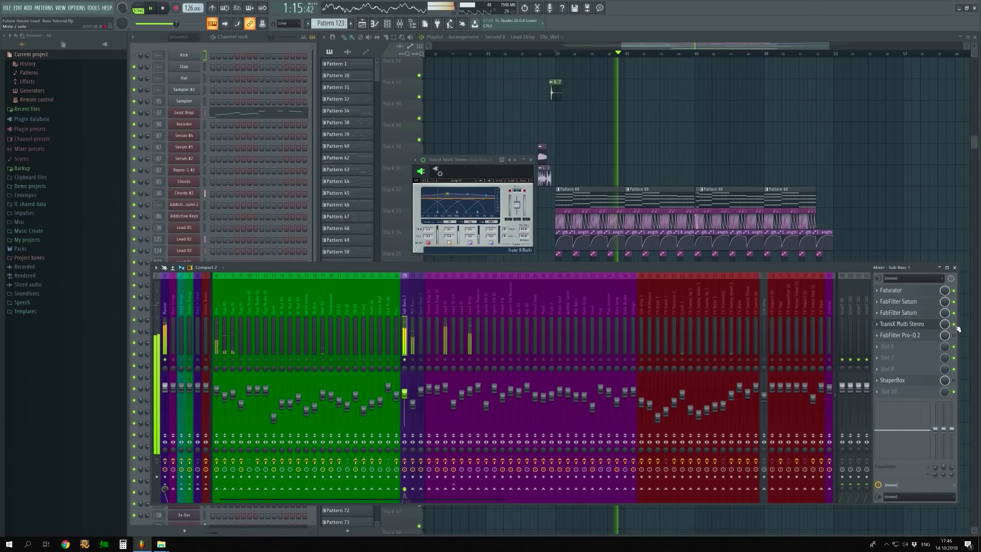
key(space)
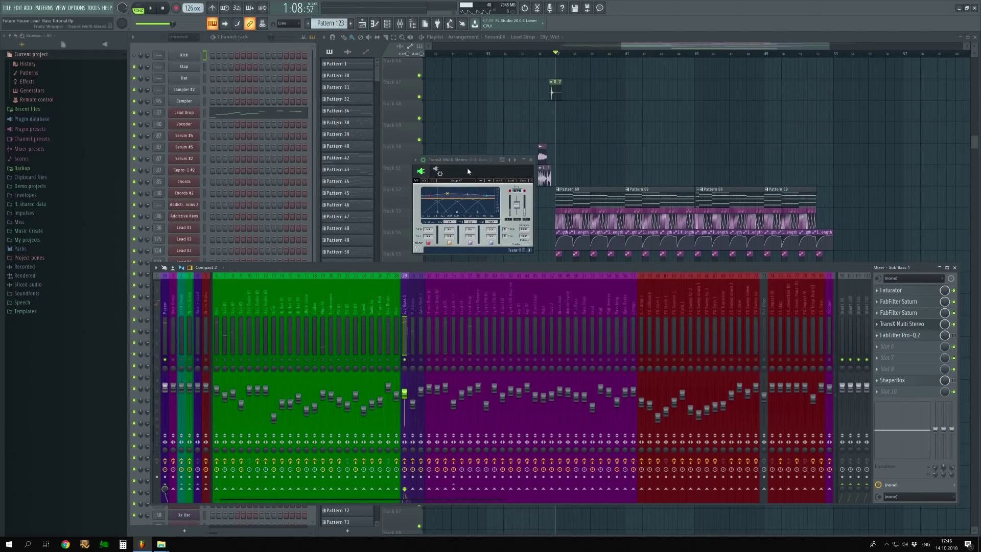
- Close TransX, nudge the Pro-Q 2 low boost to about 64 Hz, +1.39 dB, and audition it
key(Escape)
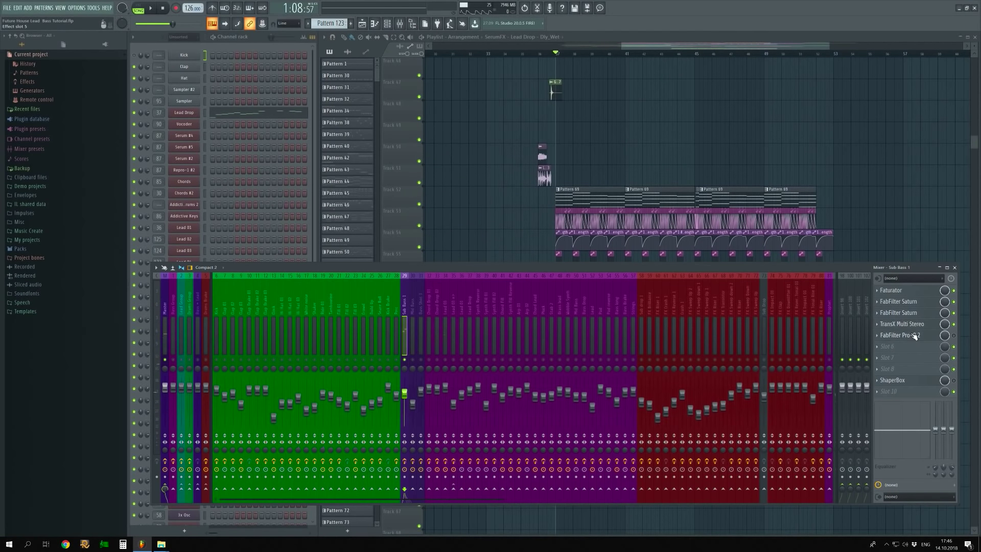
click(914, 337)
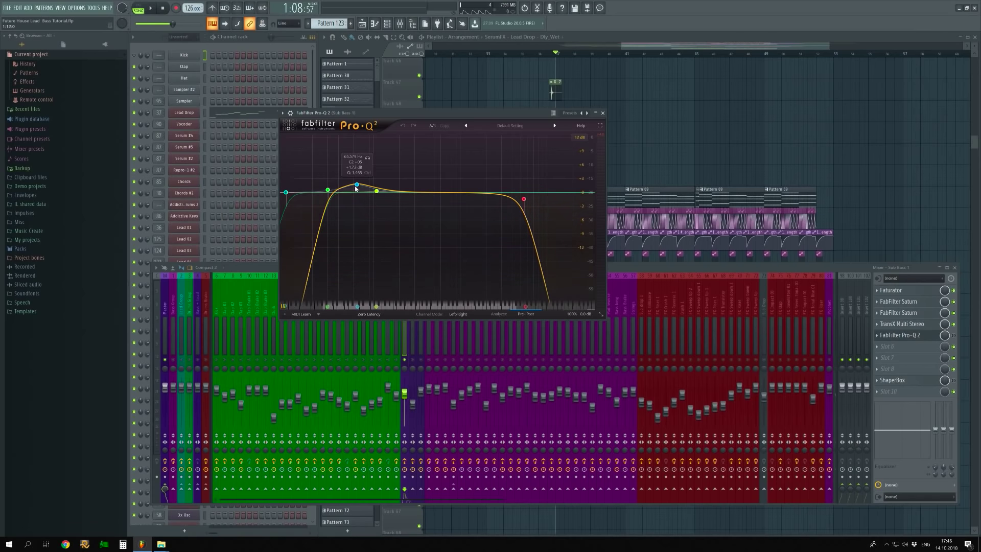
drag(357, 185, 357, 186)
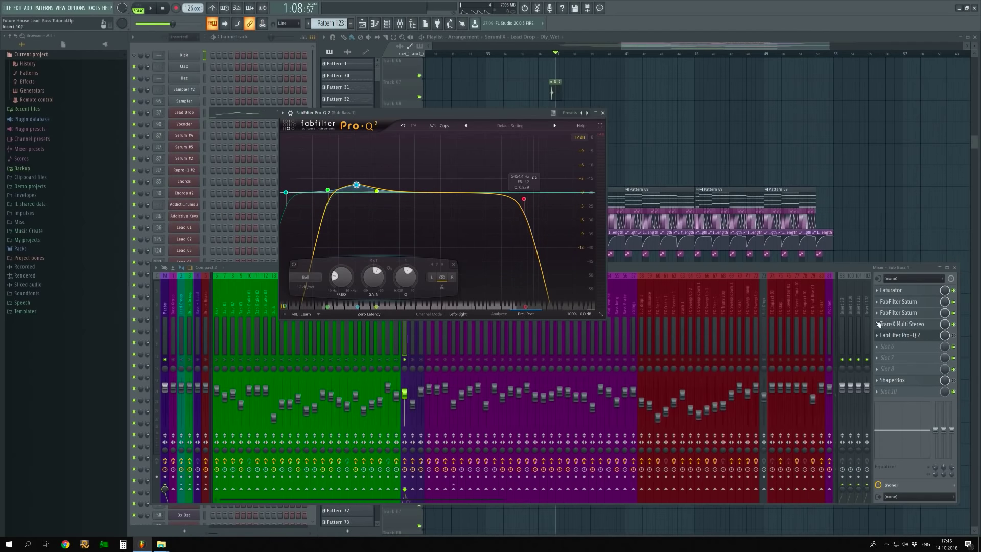
key(space)
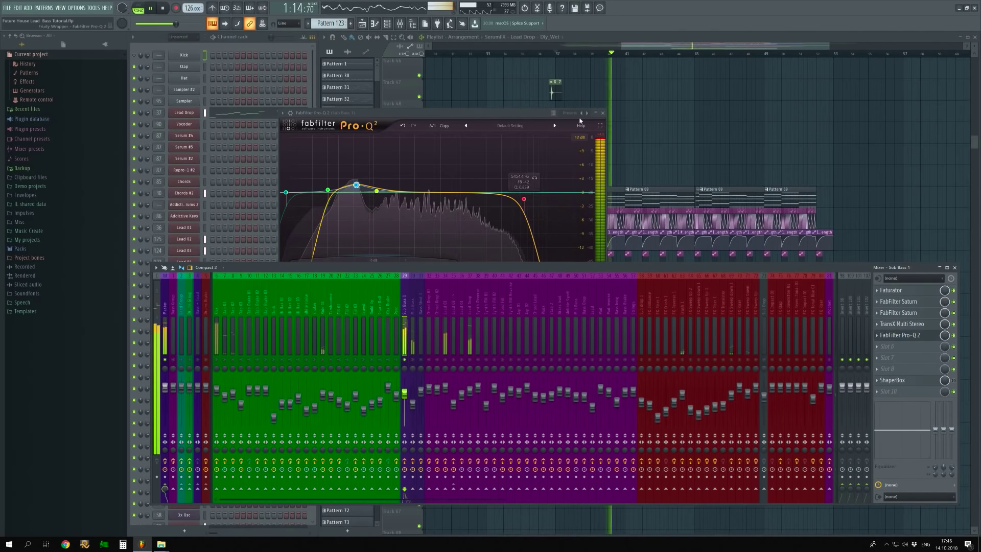
click(603, 113)
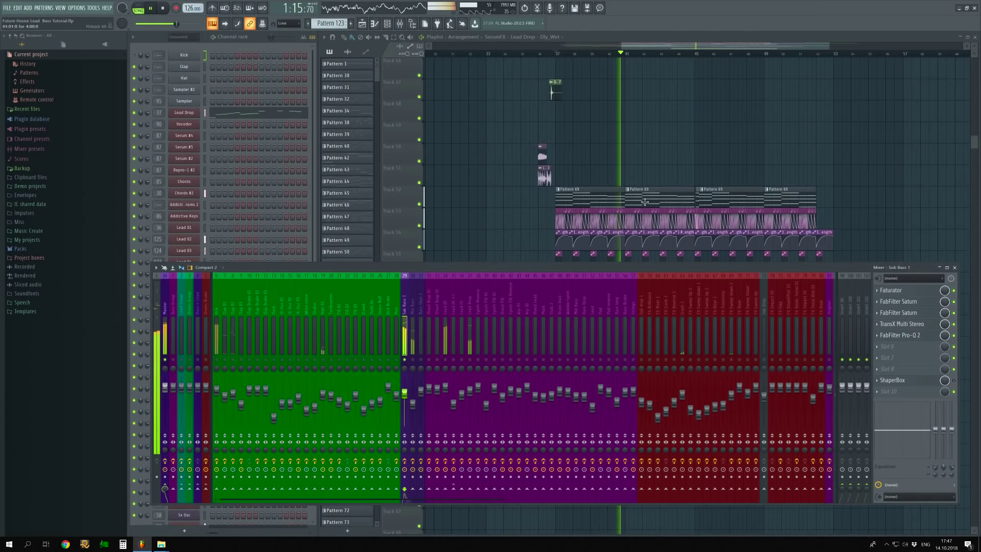
- Open and enable ShaperBox on Sub Bass 1, audition the ducking, then stop and save
click(902, 381)
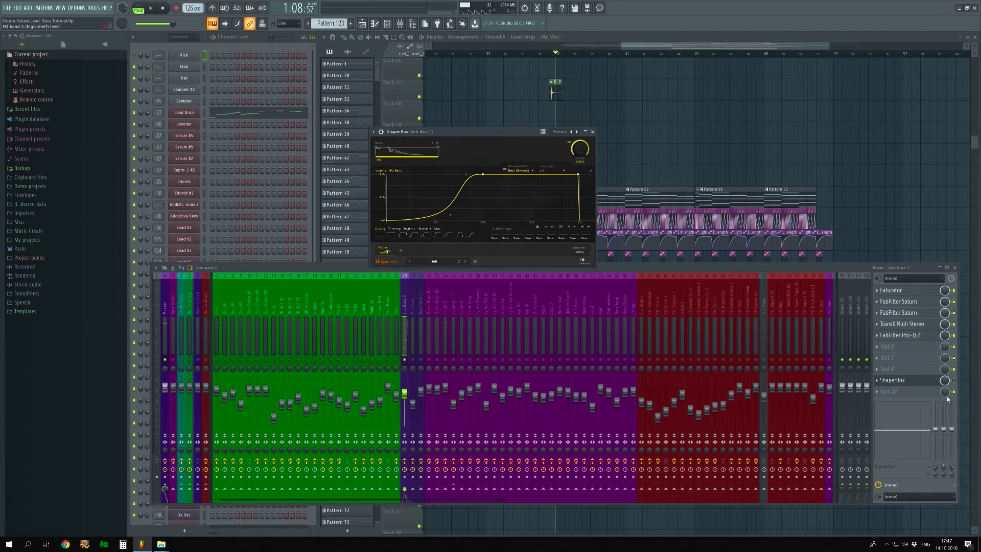
click(953, 381)
key(space)
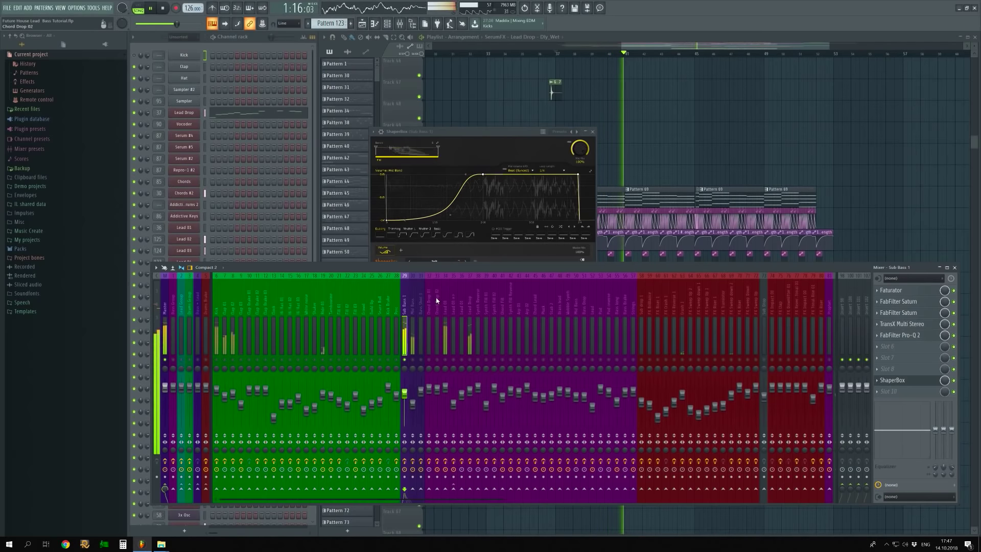
key(space)
key(ctrl+s)
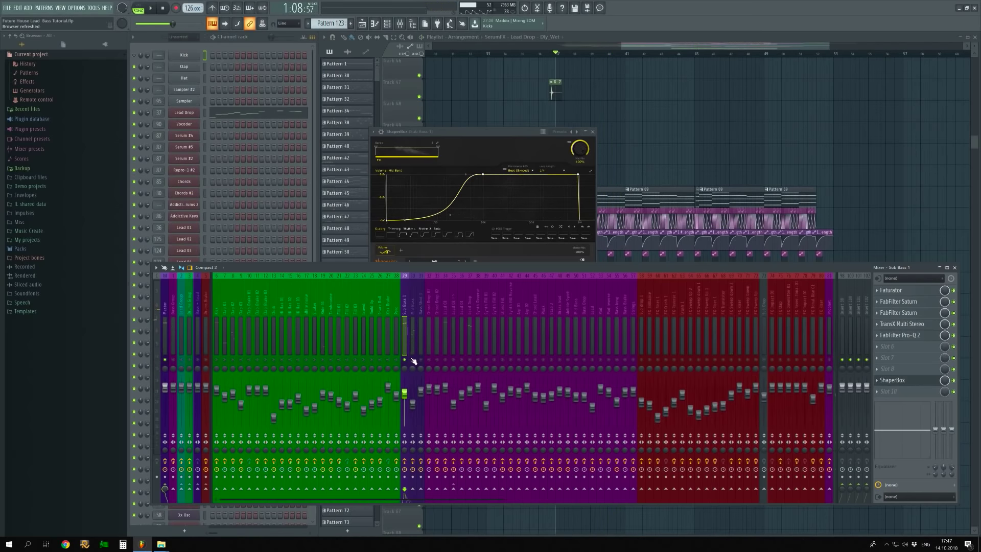